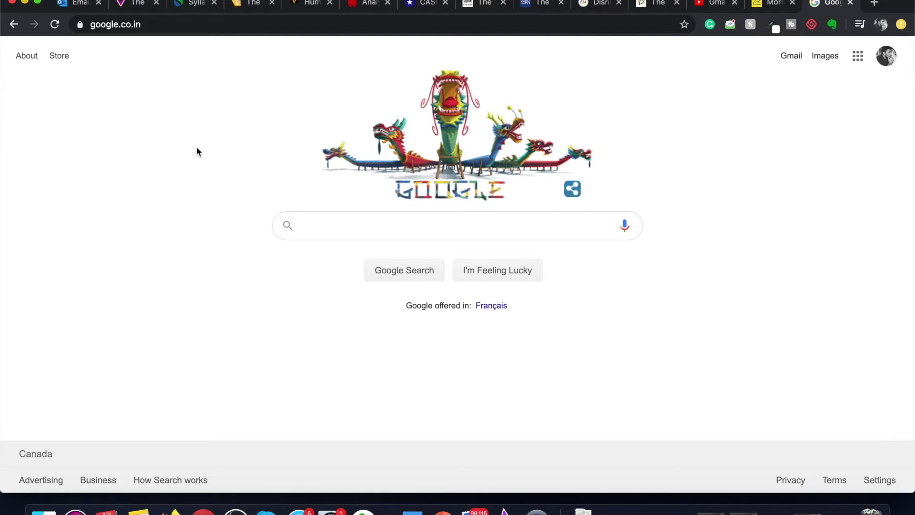
Load gmail.com from Chrome's address bar to bring up the inbox.
left_click(290, 25)
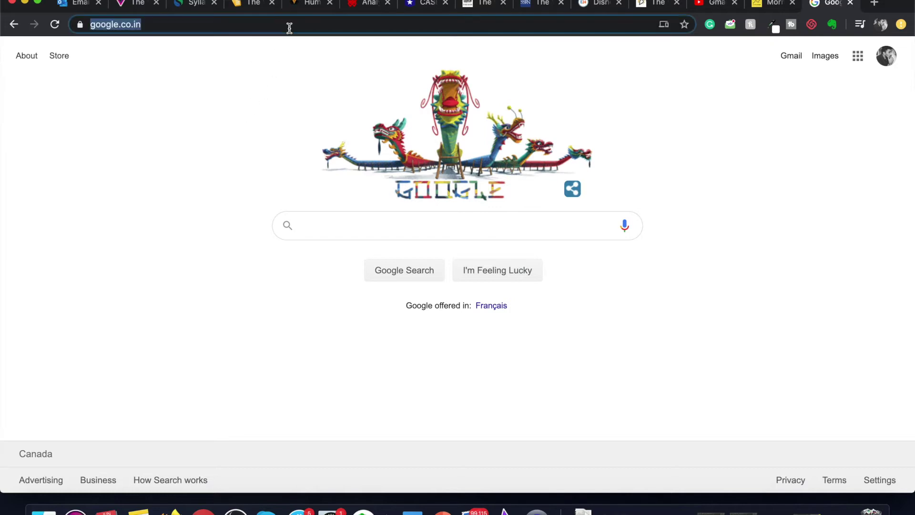
type("gmail.com")
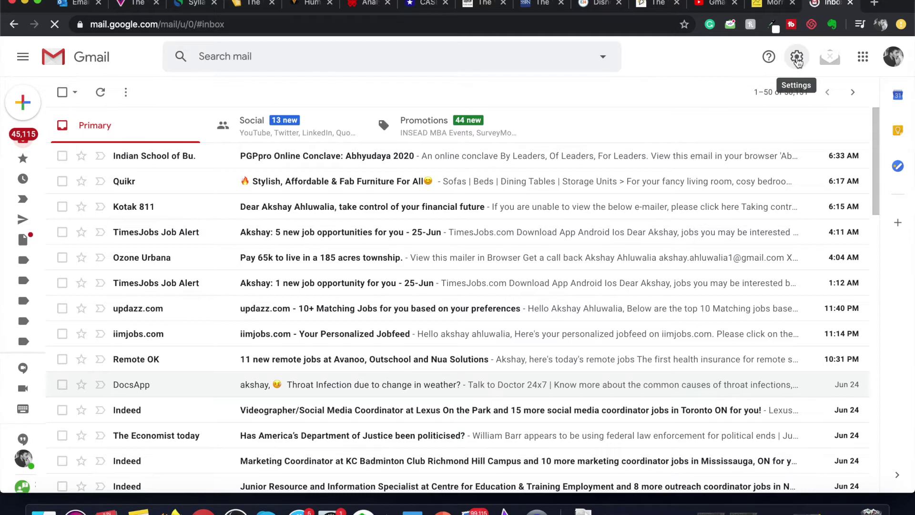
left_click(797, 58)
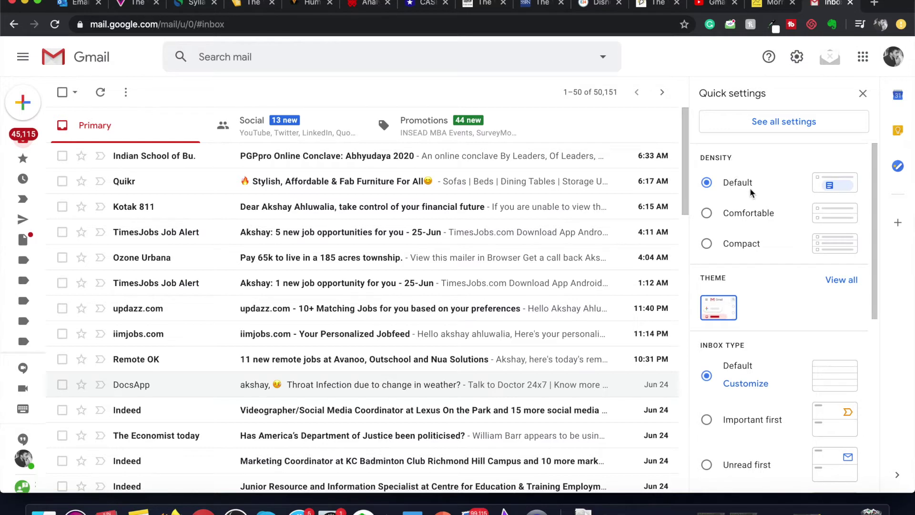
left_click(707, 213)
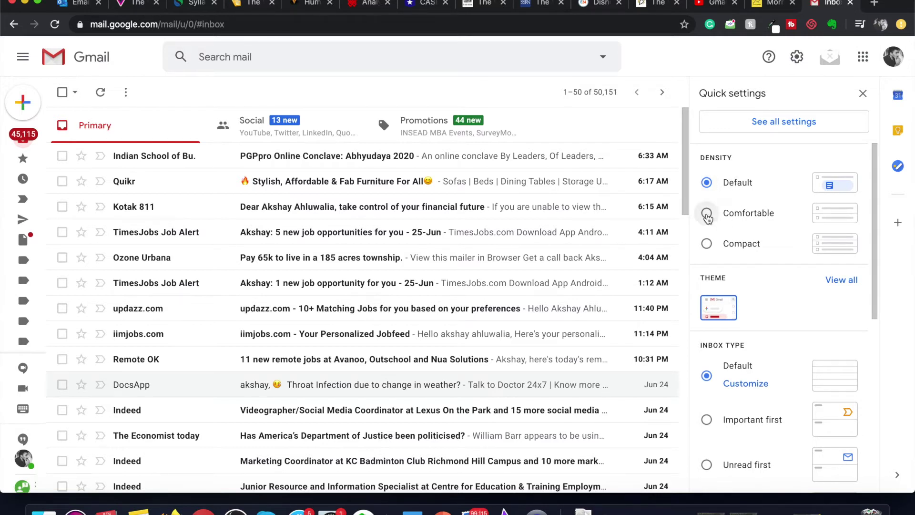
left_click(706, 245)
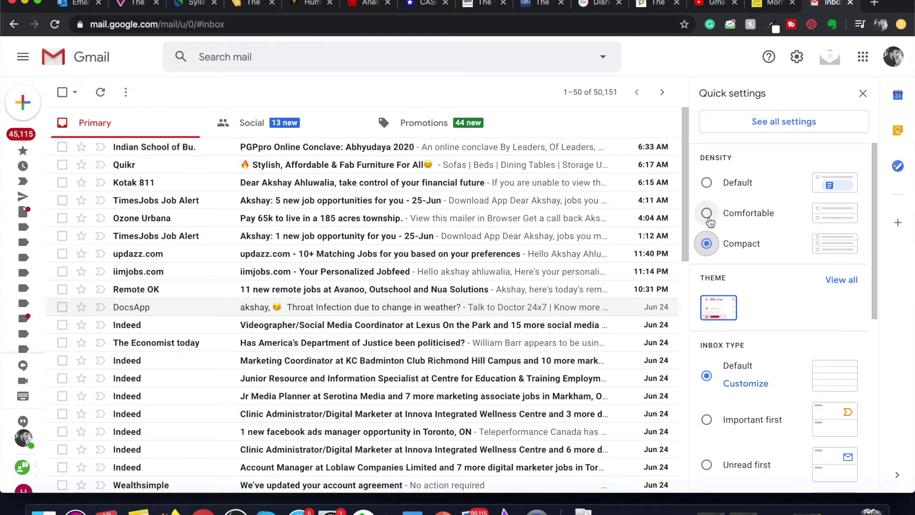
left_click(708, 184)
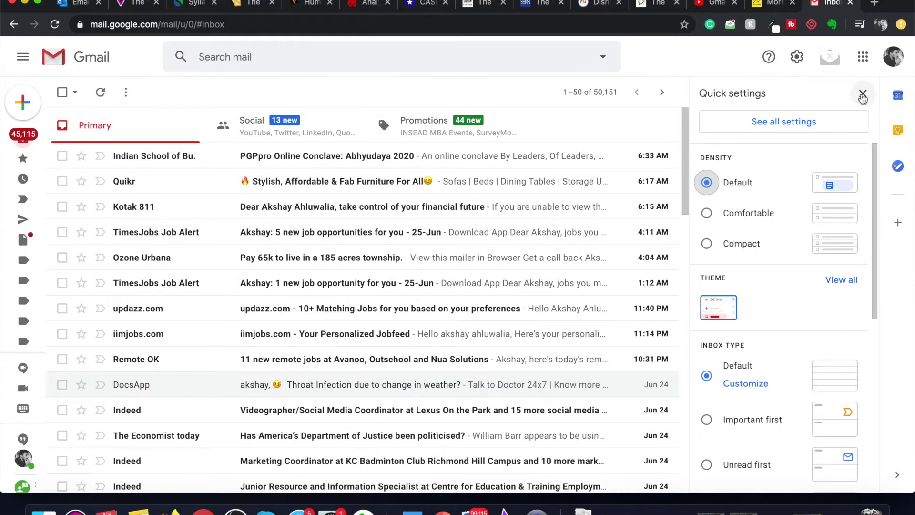
left_click(863, 95)
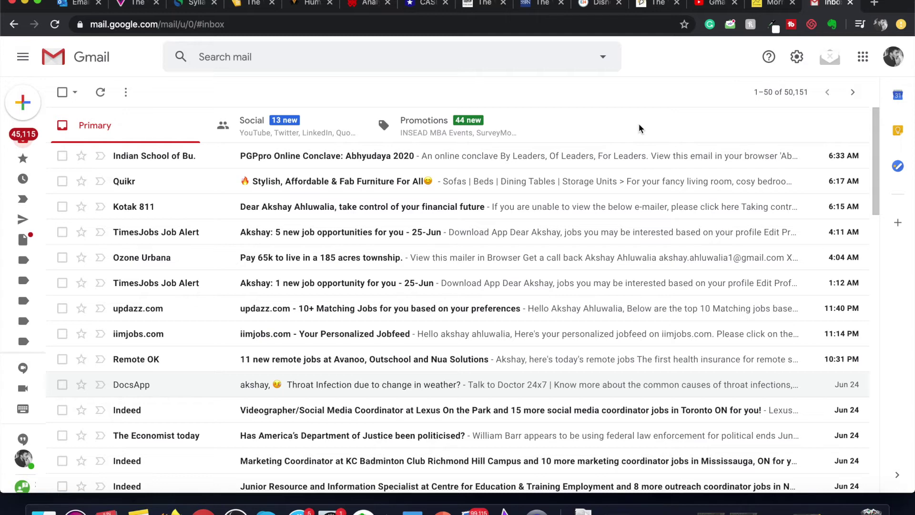
Zoom the page in to 125% with Cmd+, then out step by step below 90%.
key("super+equal")
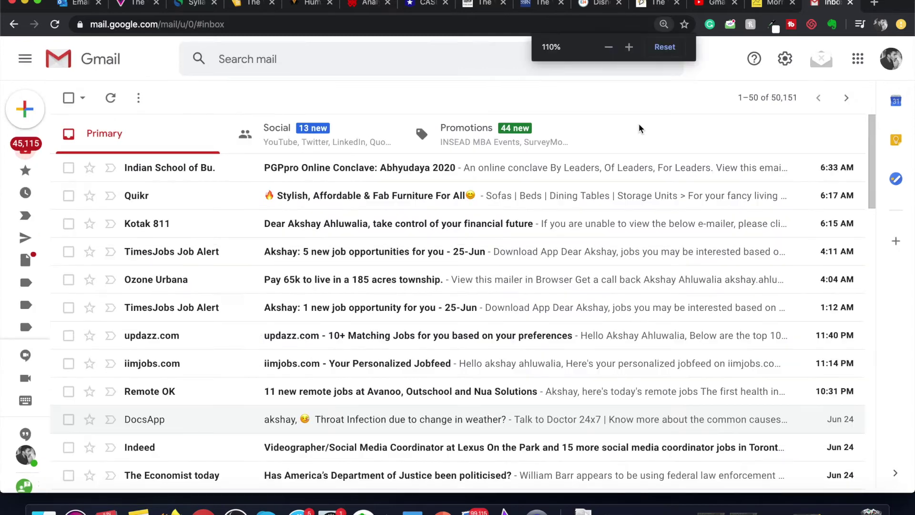
key("super+equal")
key("super+equal")
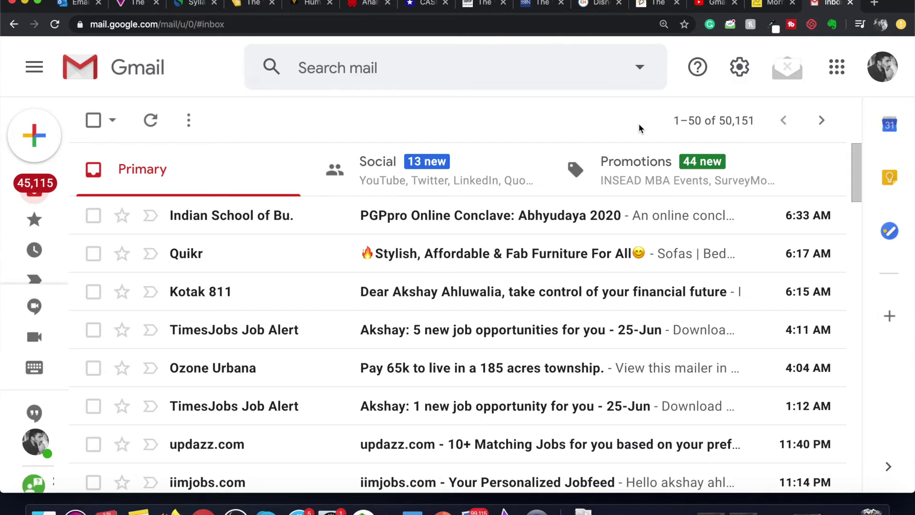
key("super+minus")
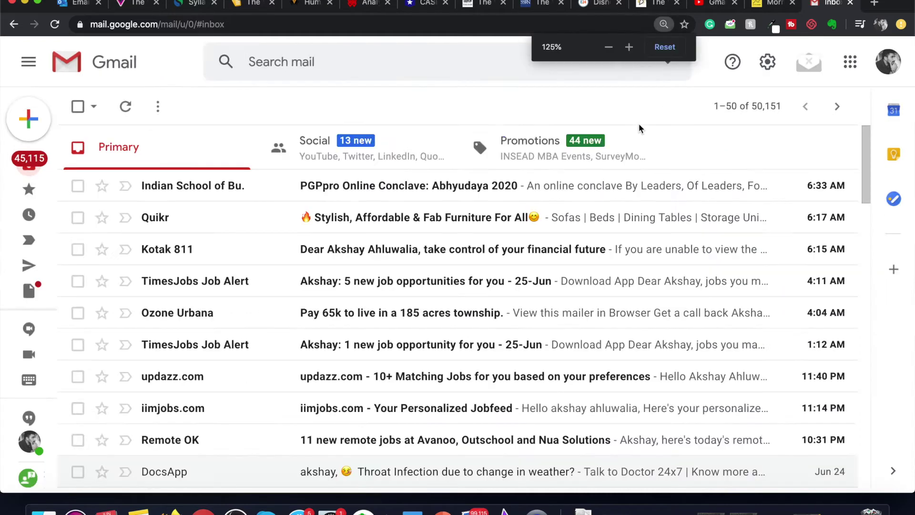
key("super+minus")
key("super+minus")
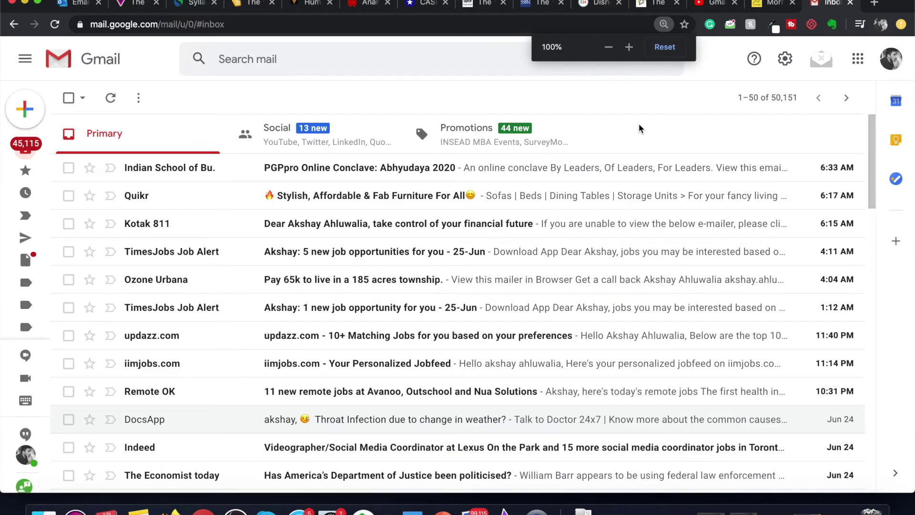
key("super+minus")
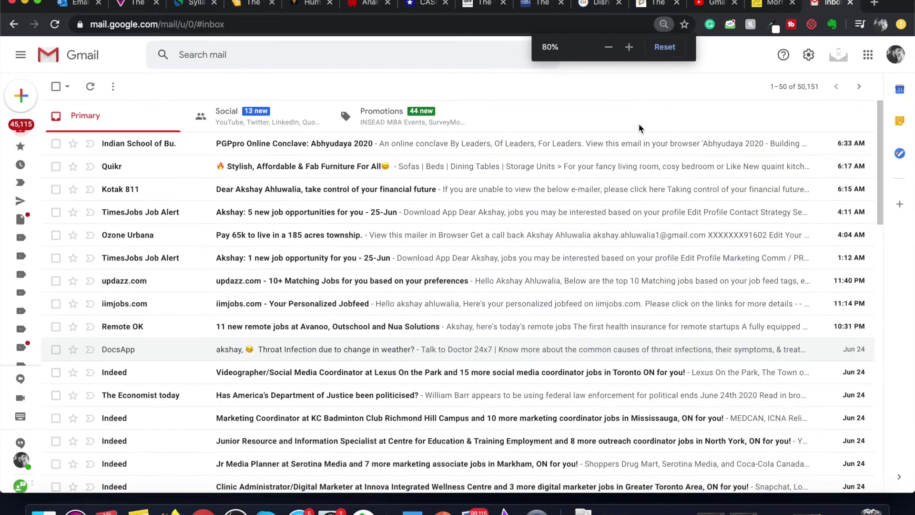
key("super+minus")
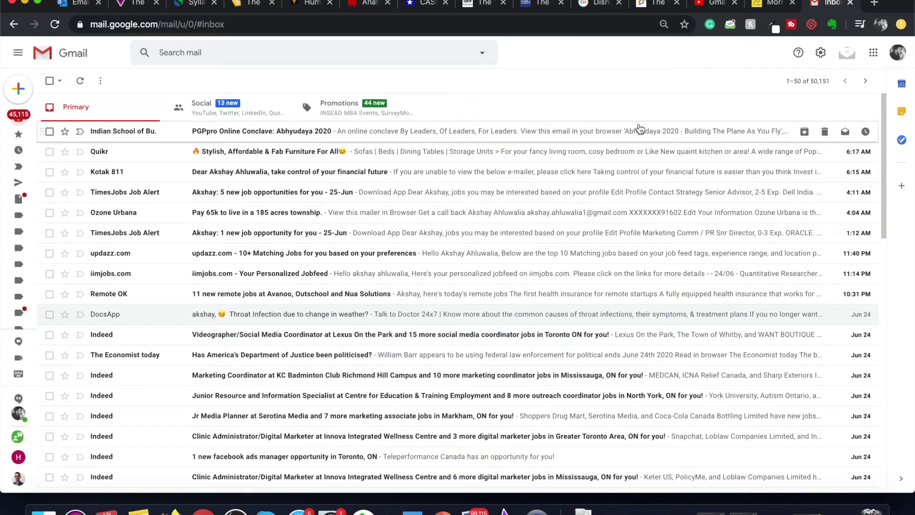
key("super+minus")
key("super+minus")
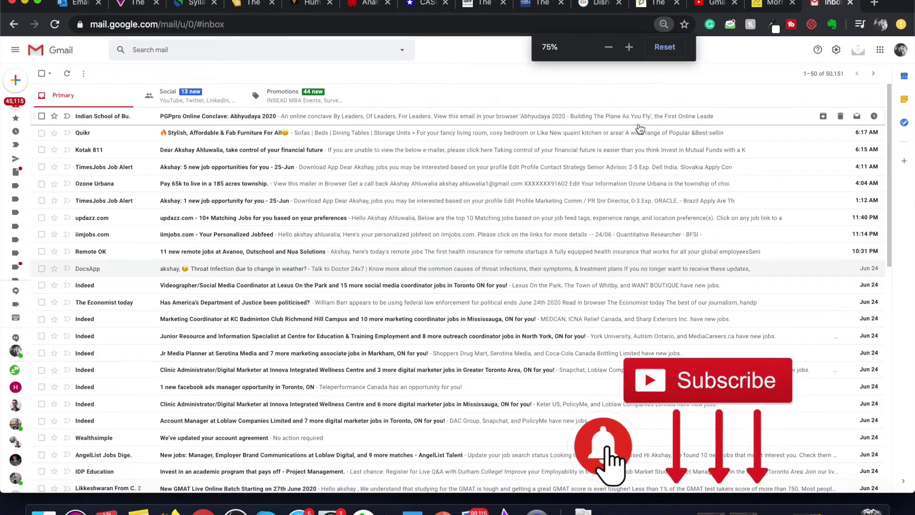
Zoom back up from 67% through 90% and 110% to 150%, finishing at 110%.
key("super+plus")
key("super+plus")
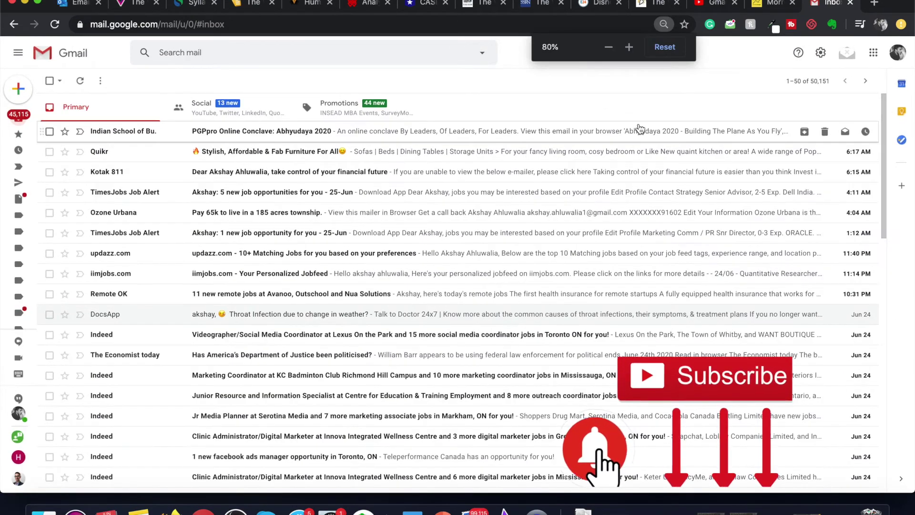
key("super+plus")
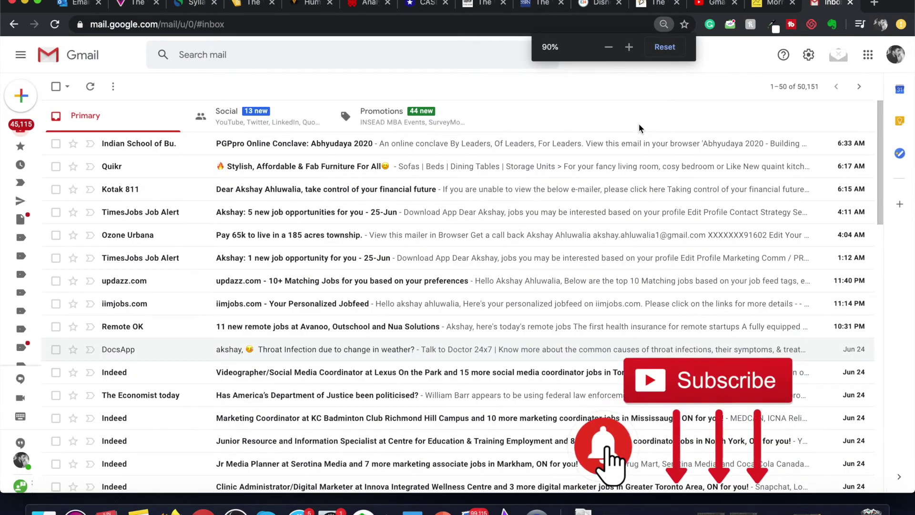
key("super+plus")
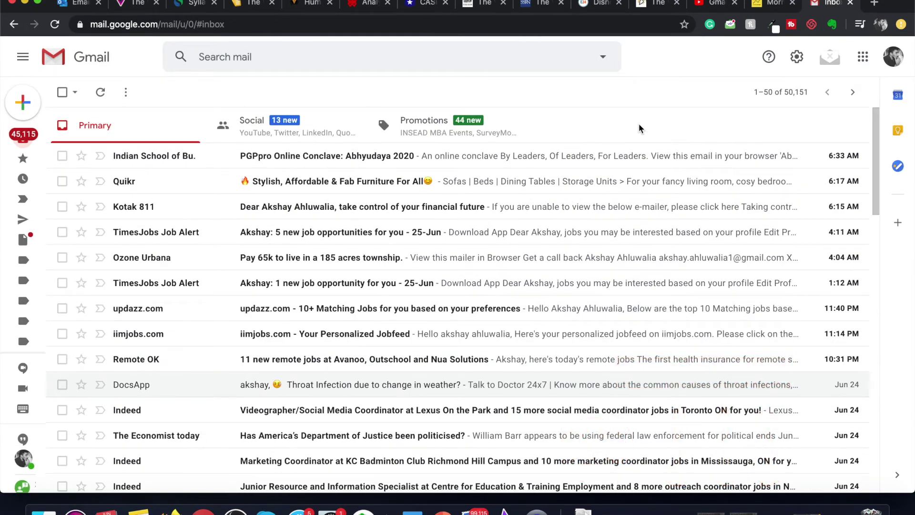
key("super+plus")
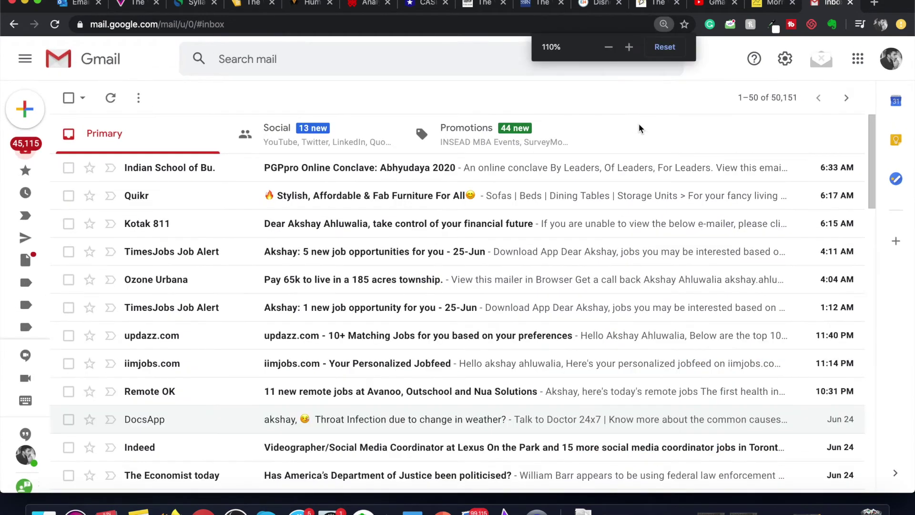
key("super+minus")
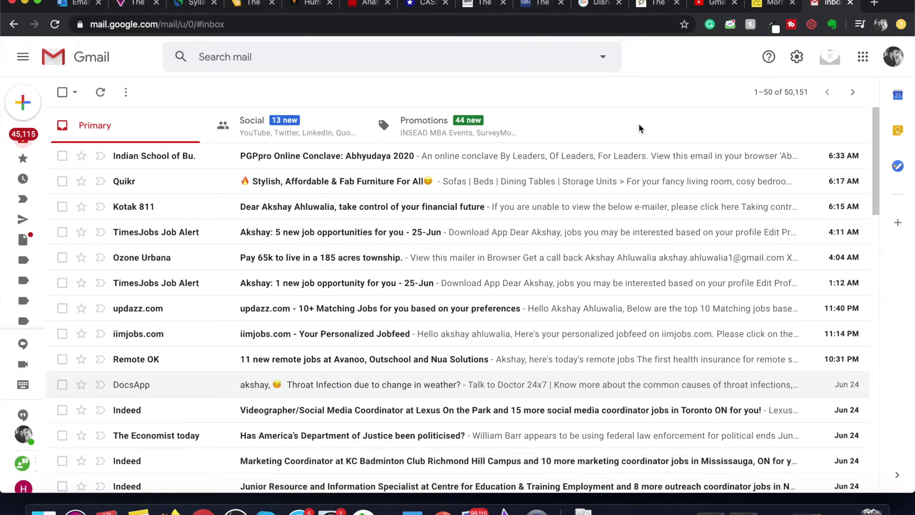
key("super+plus")
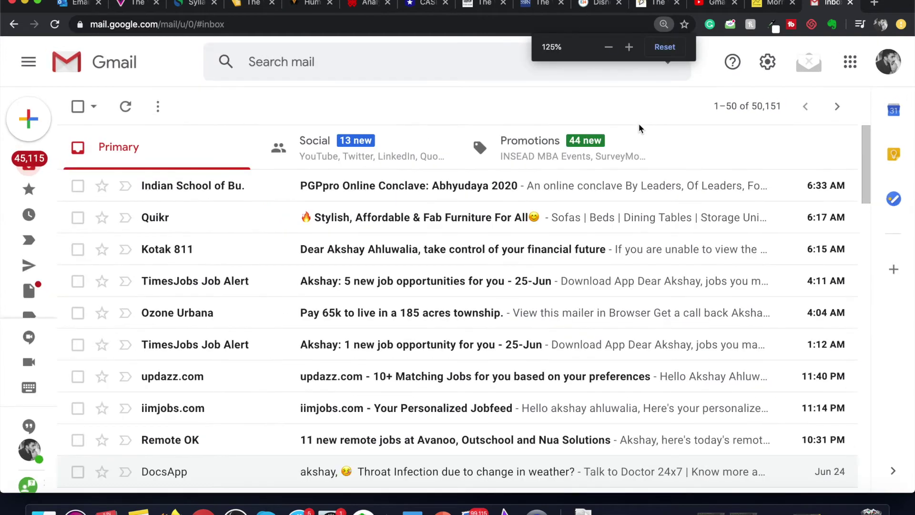
key("super+plus")
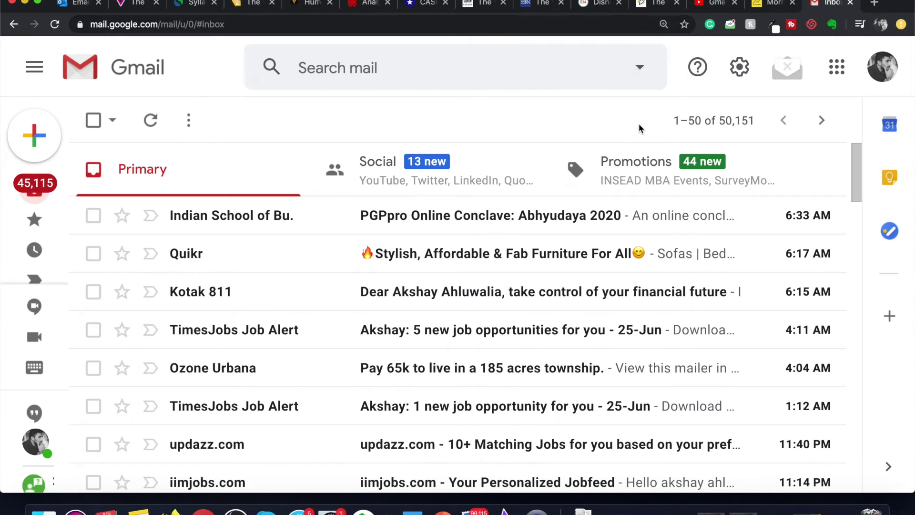
key("super+minus")
key("super+minus")
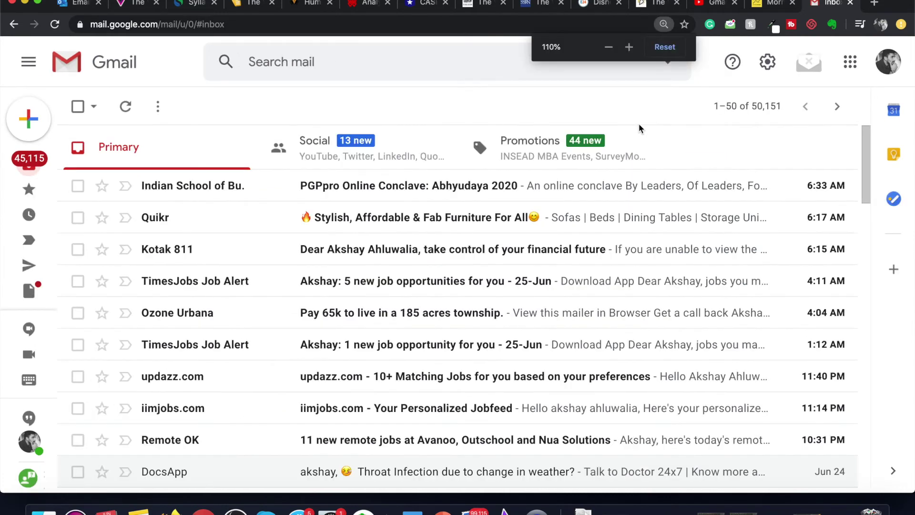
Reset zoom to 100%, then use the zoom bubble to reach 125%, drop to 90%, and return to 100%.
left_click(674, 47)
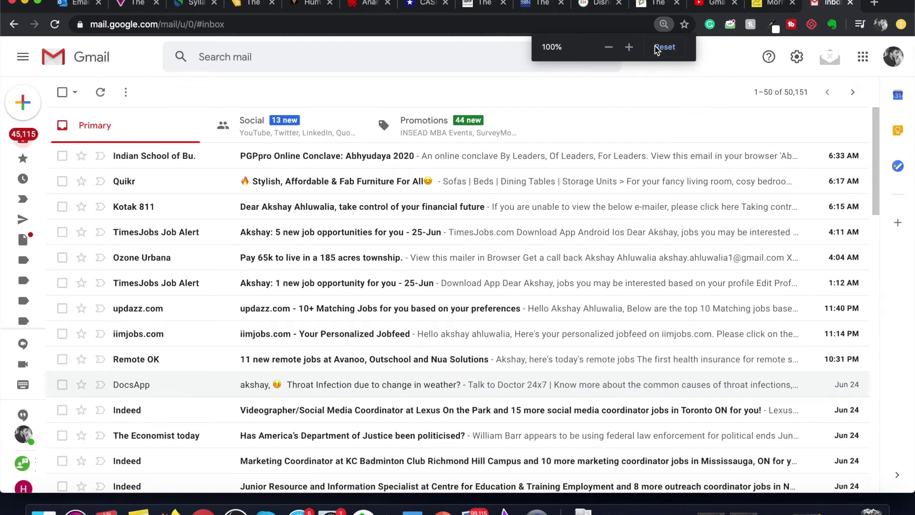
left_click(630, 47)
left_click(629, 47)
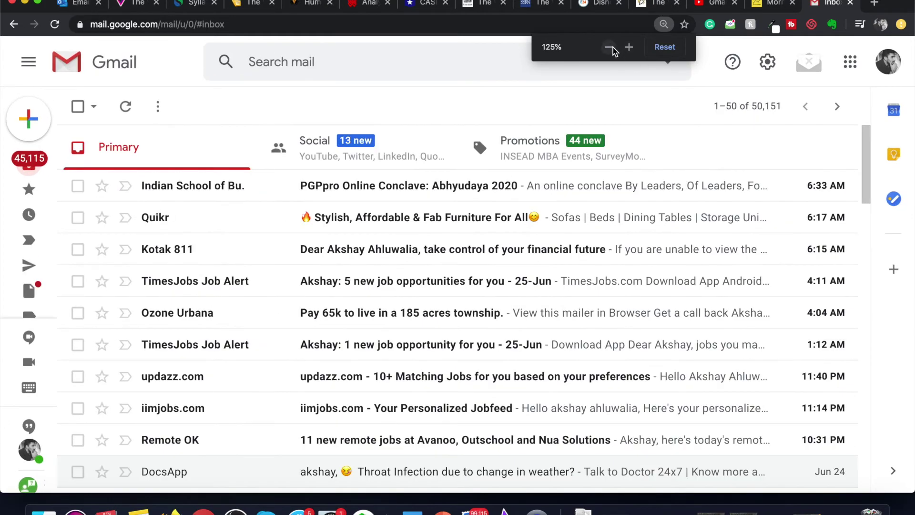
left_click(609, 48)
left_click(610, 49)
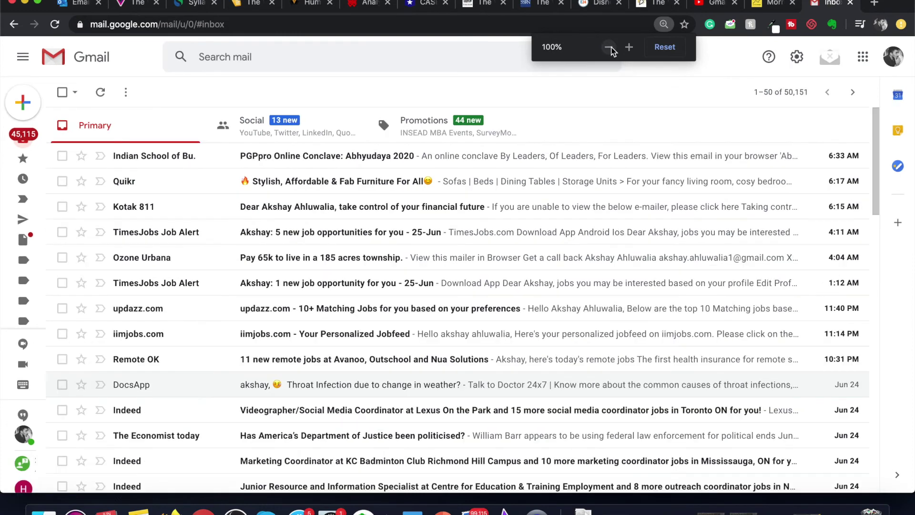
left_click(613, 49)
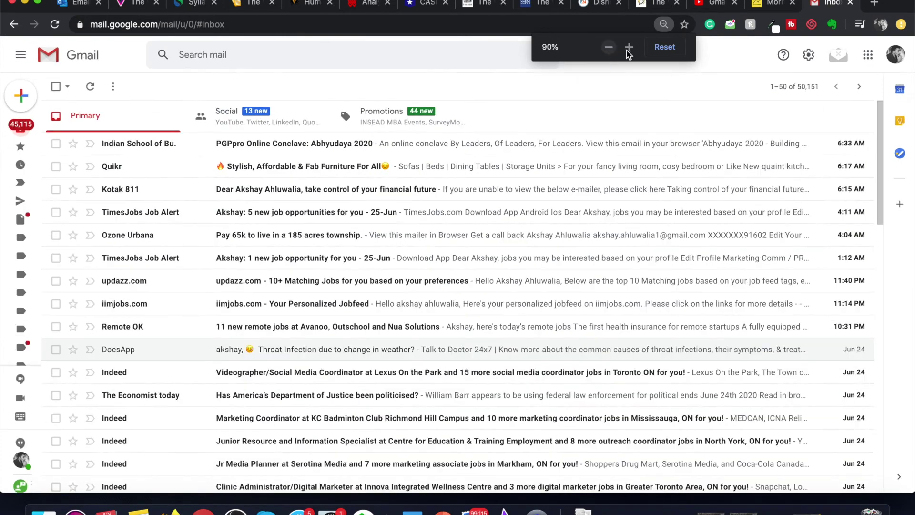
left_click(629, 48)
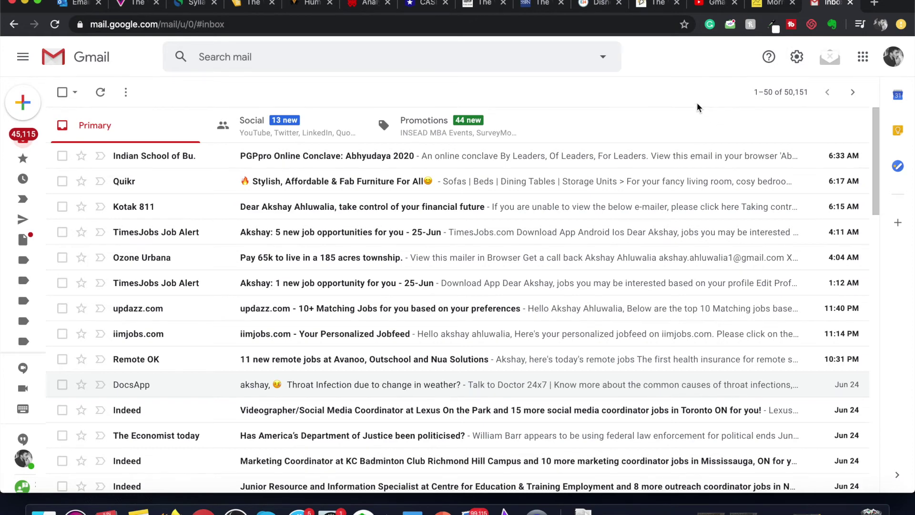
Step zoom between 80% and 100%, leaving the inbox at 90%.
key("super+minus")
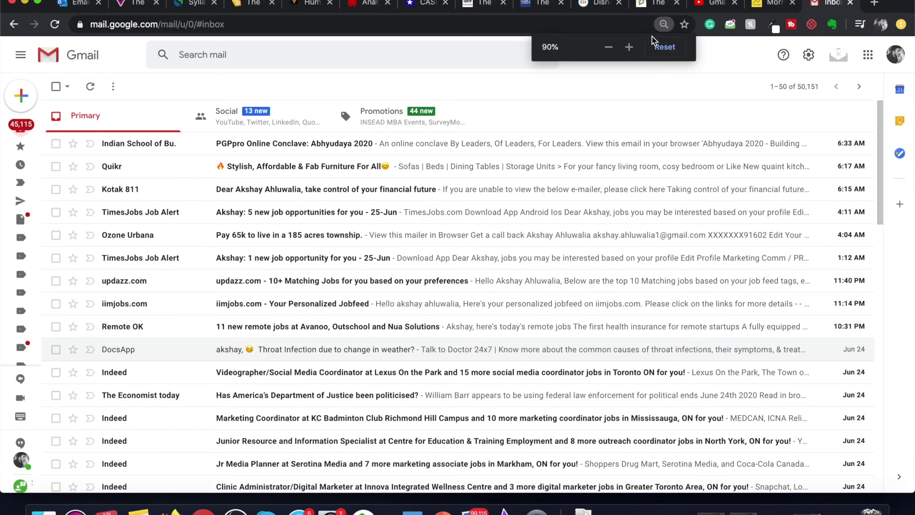
left_click(628, 48)
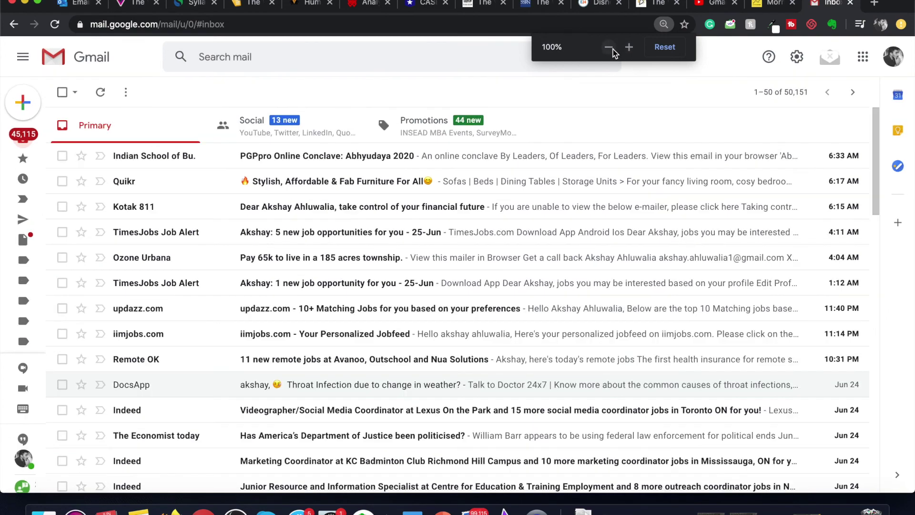
left_click(609, 49)
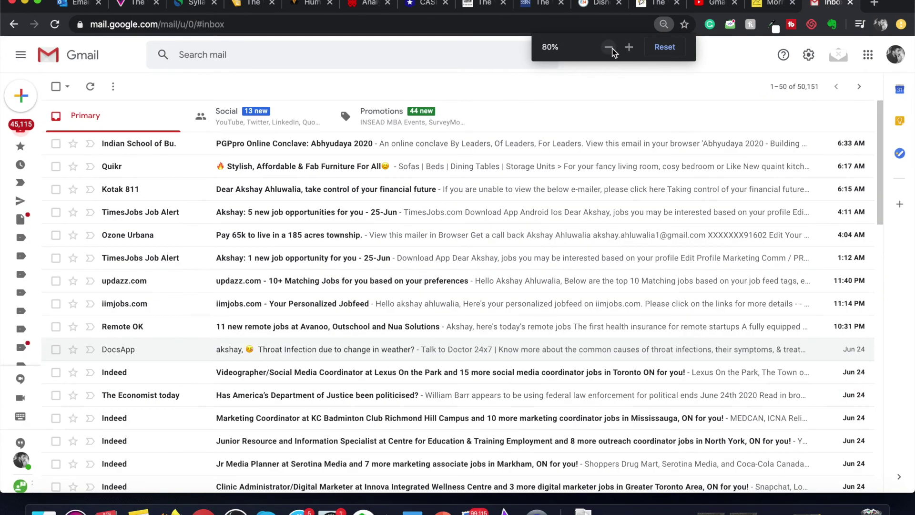
left_click(629, 47)
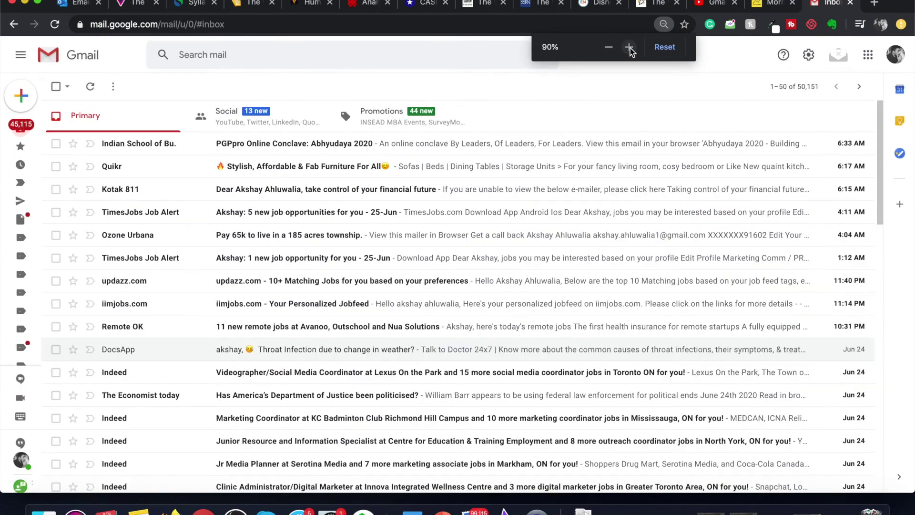